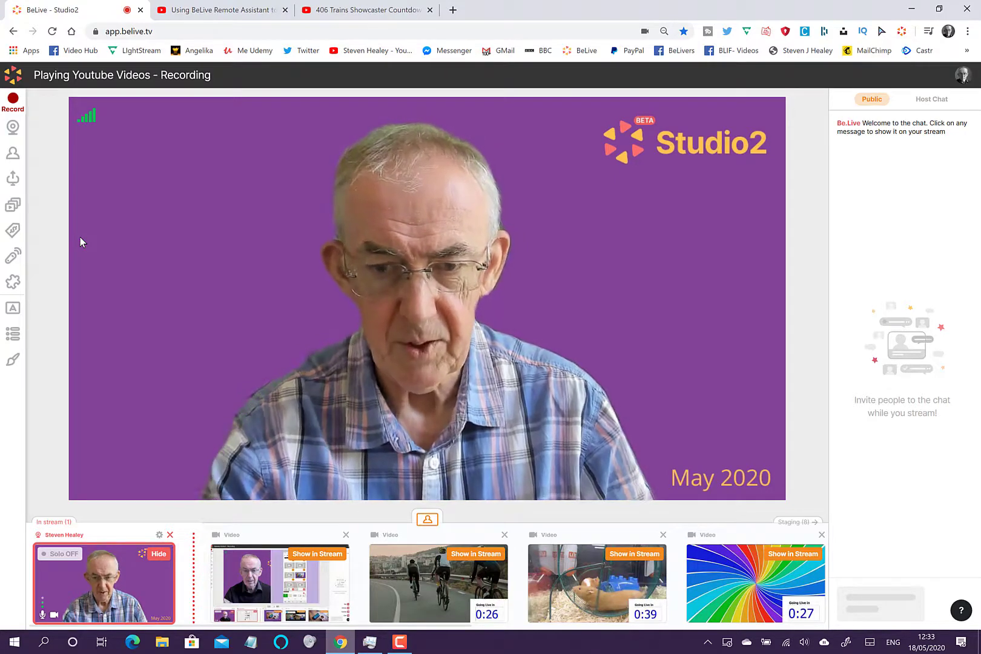
- Bring the staged Remote Assistant video into the stream, set it to solo and start playing it
scroll(513, 578, "right", 10)
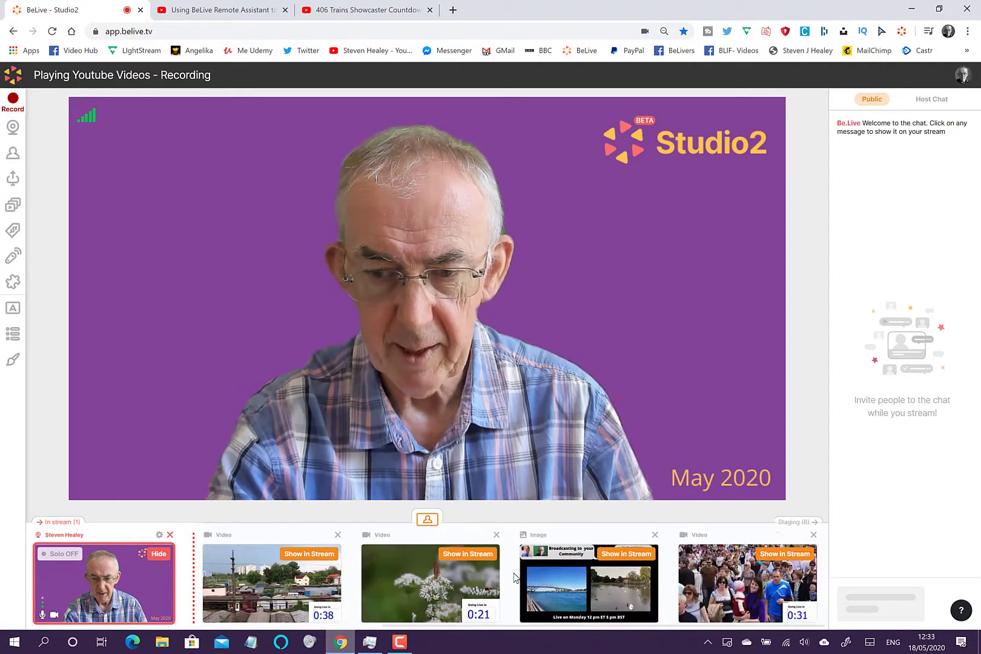
scroll(513, 578, "left", 1)
scroll(514, 575, "left", 10)
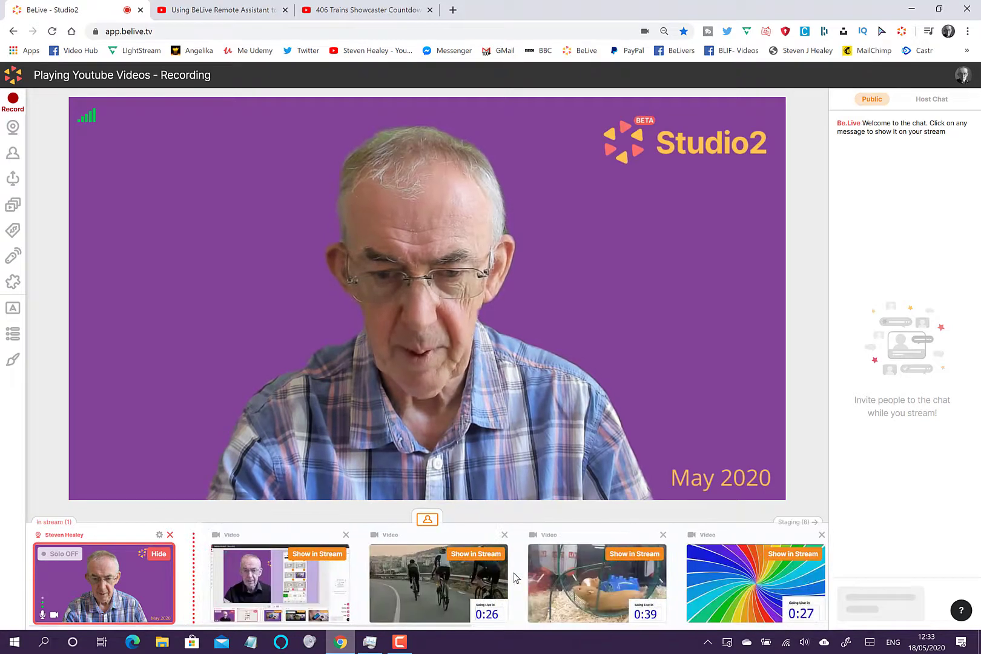
left_click(301, 556)
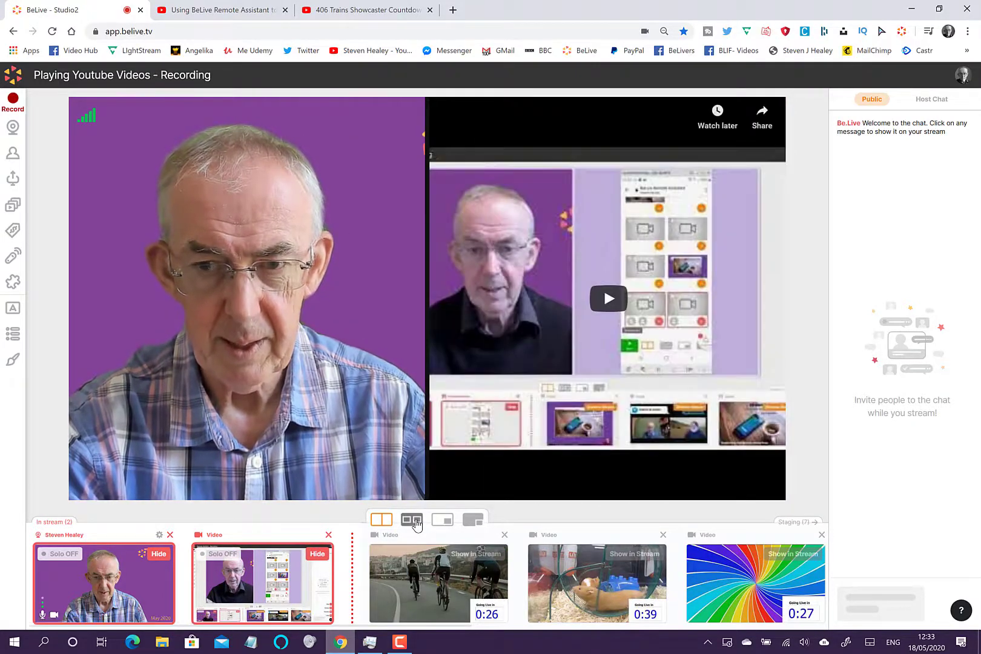
left_click(227, 555)
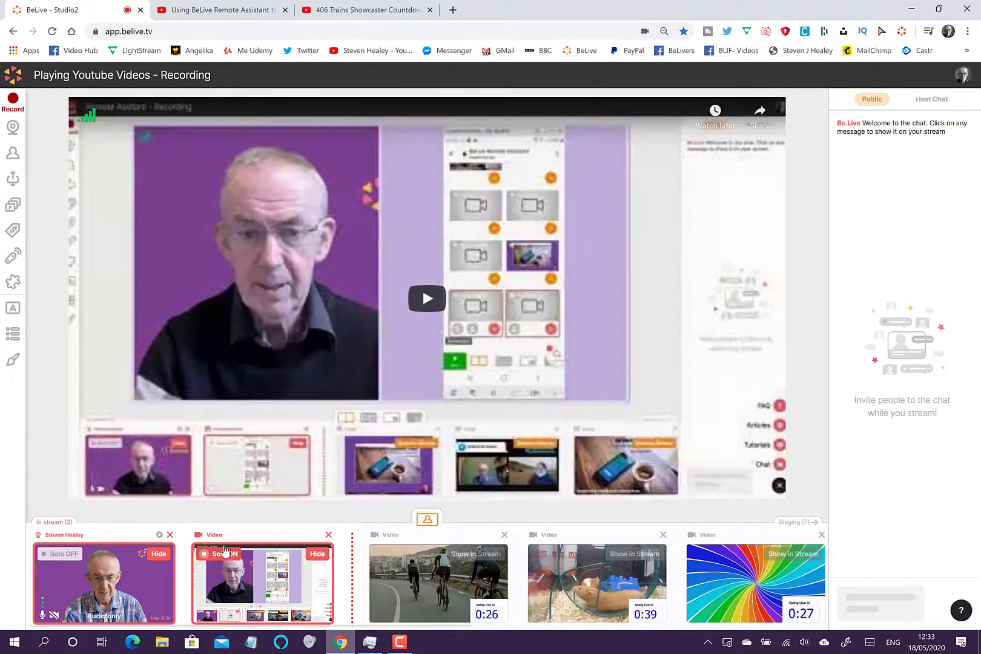
left_click(430, 306)
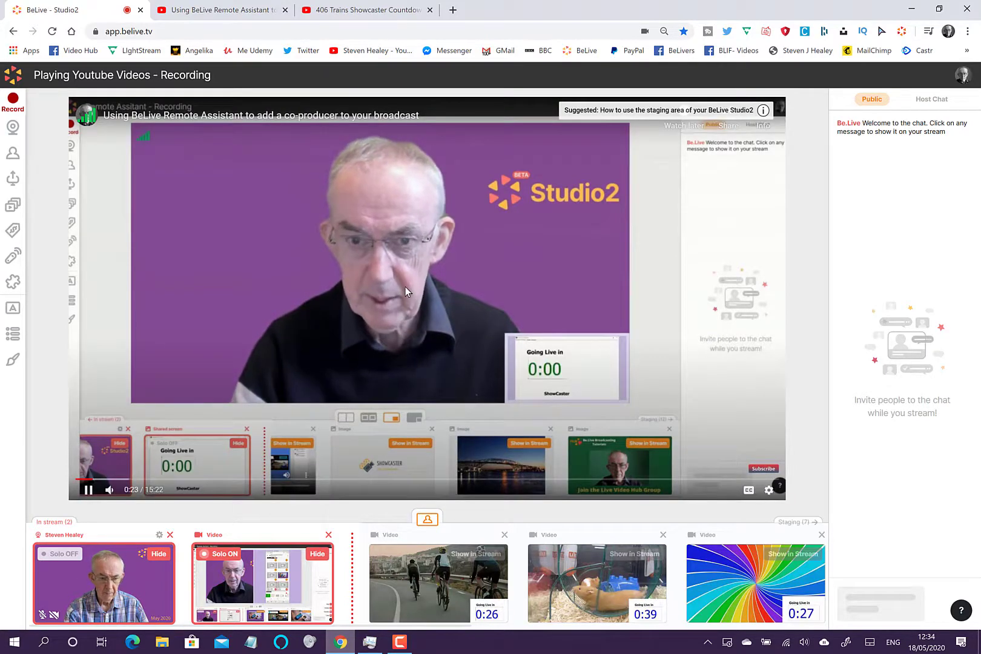
- Pause the Remote Assistant video, dismiss its suggested videos and skip ahead to 8:33
left_click(87, 490)
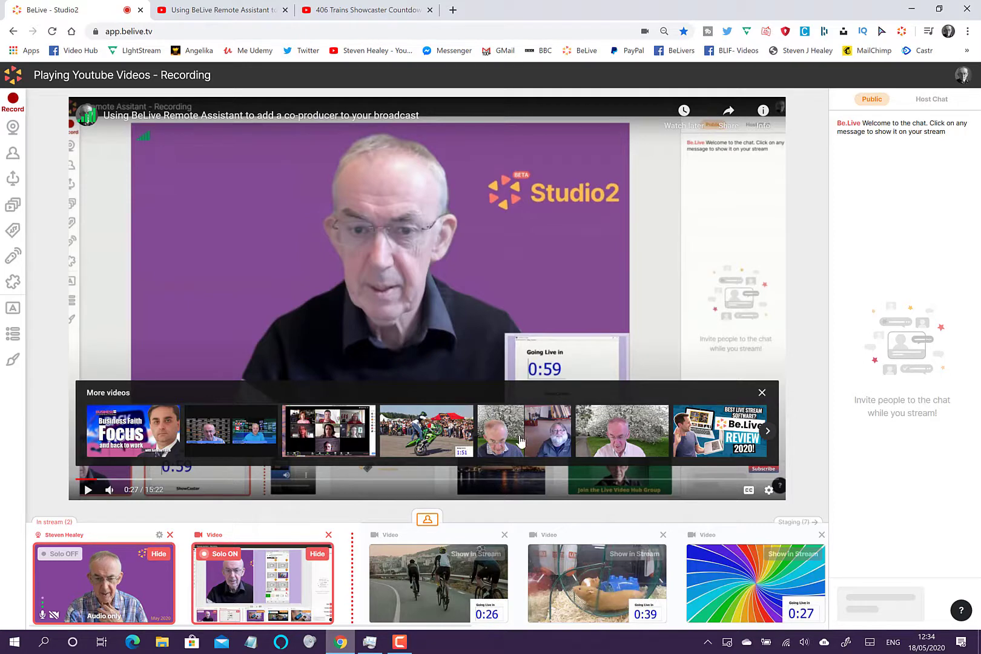
left_click(762, 393)
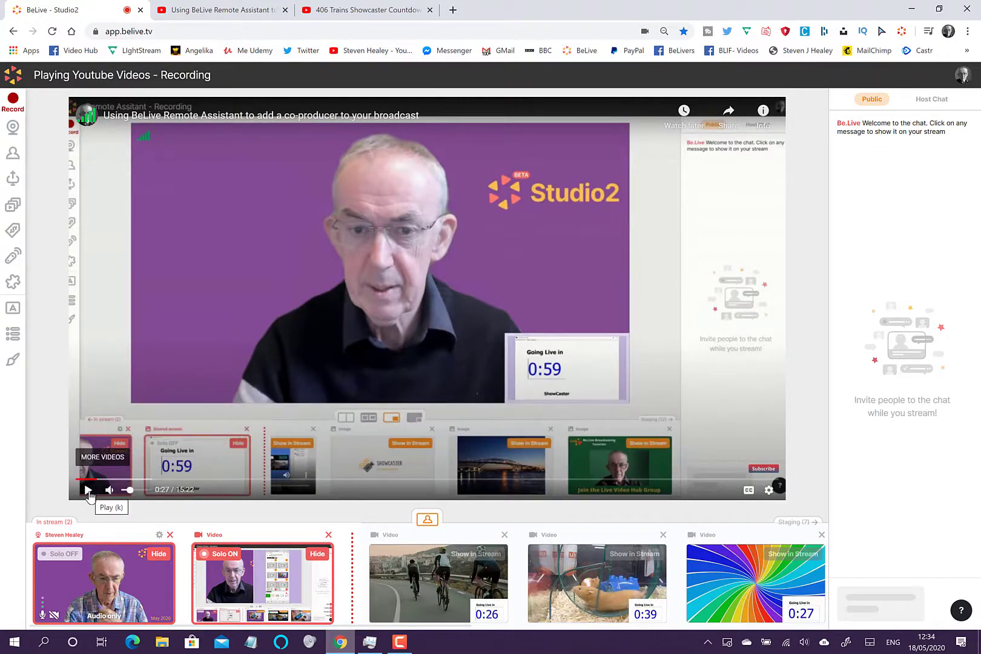
left_click(206, 483)
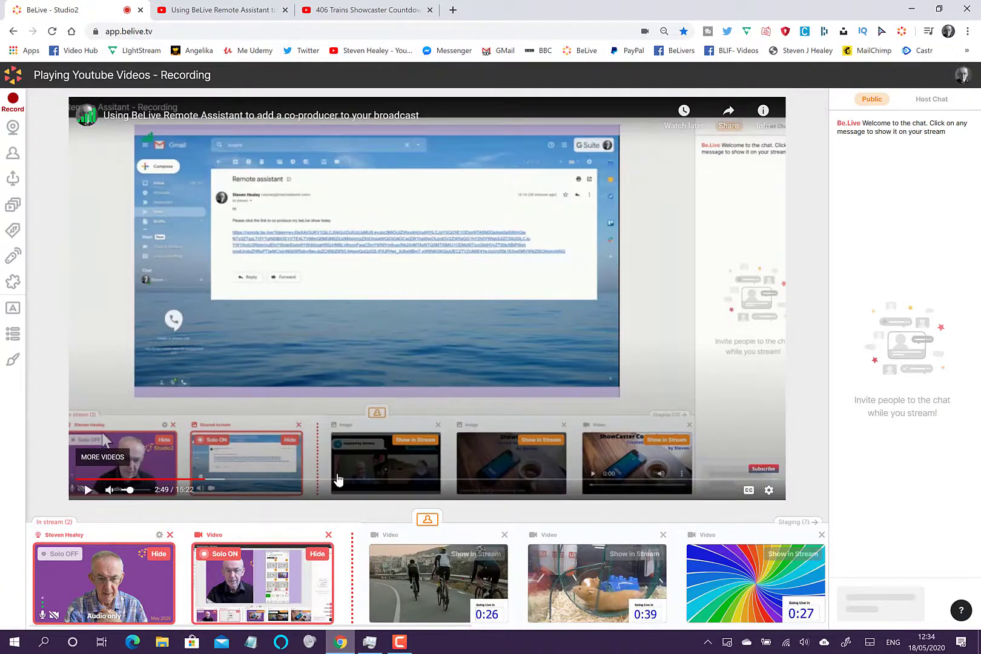
left_click(338, 480)
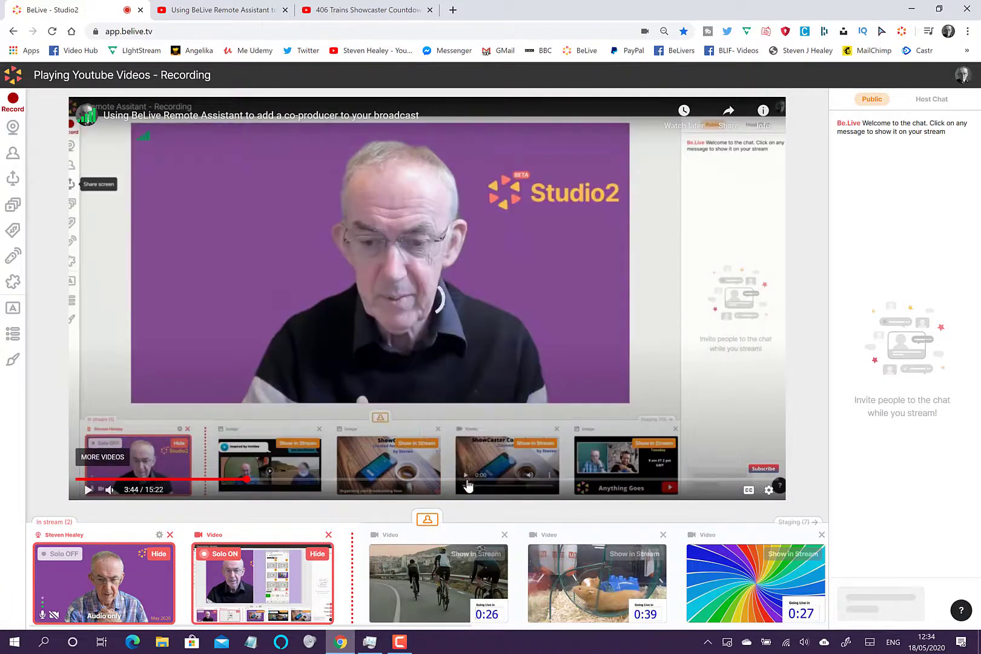
left_click(466, 480)
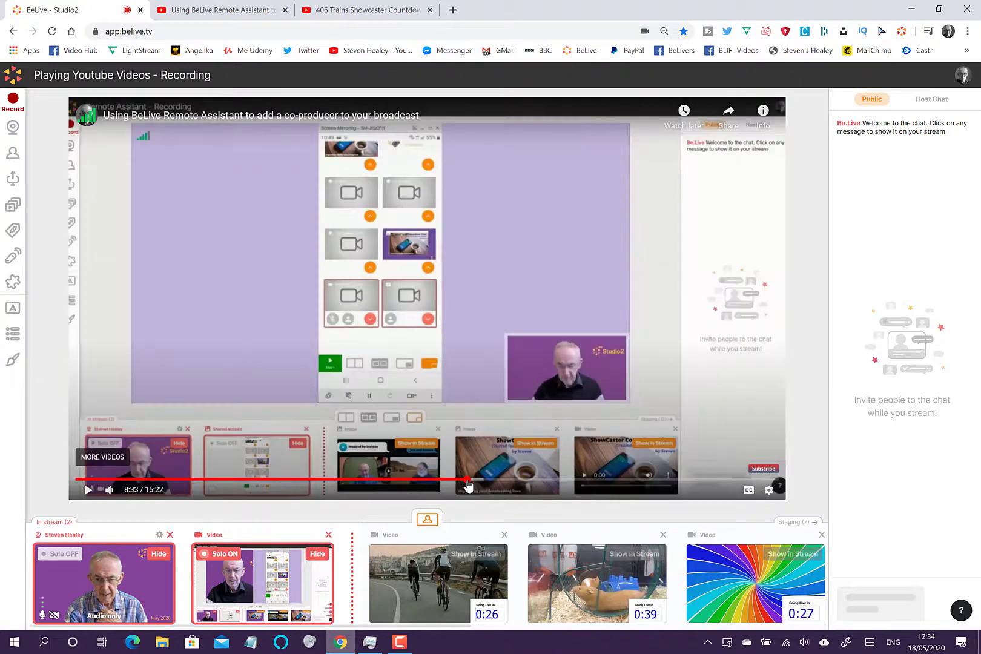
- Turn on the video's captions, play a short section with them and pause it
left_click(748, 490)
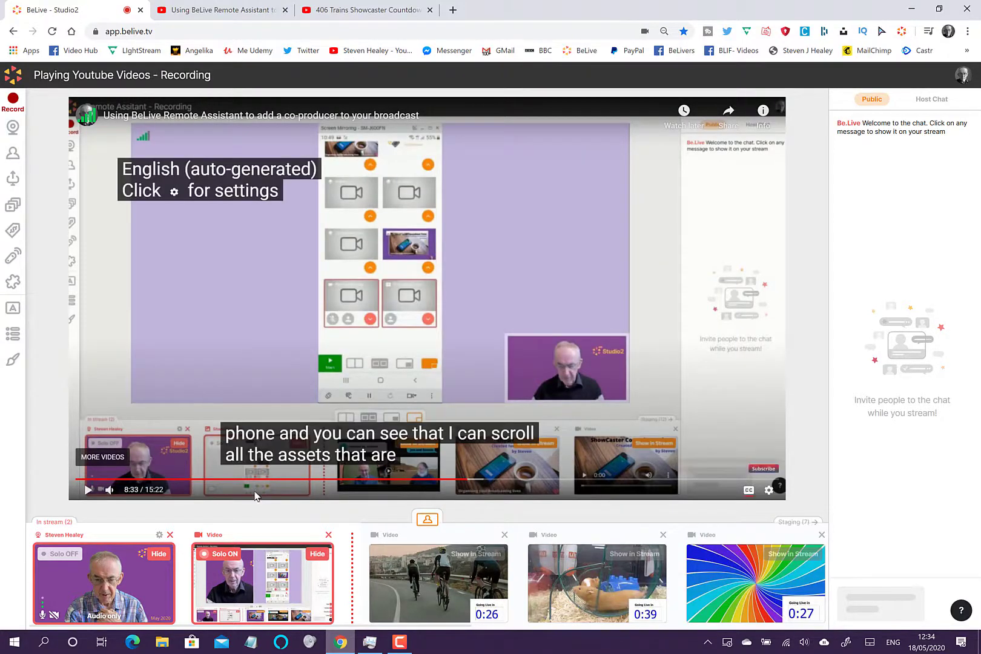
left_click(88, 490)
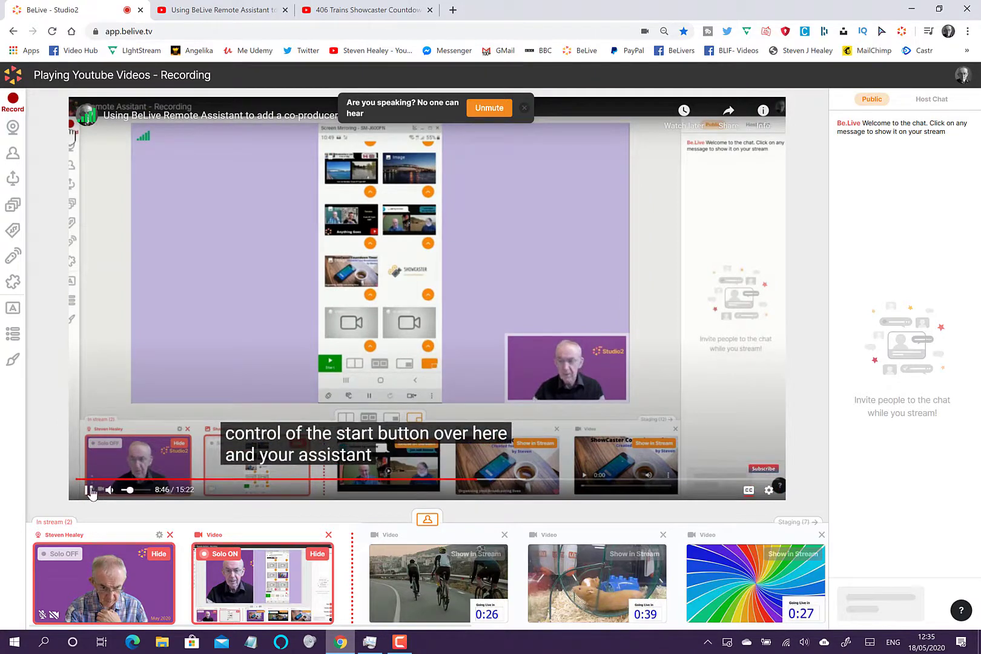
left_click(89, 491)
- Unmute the presenter's microphone and show the camera and video together in the spaced side-by-side layout with solo off
left_click(41, 616)
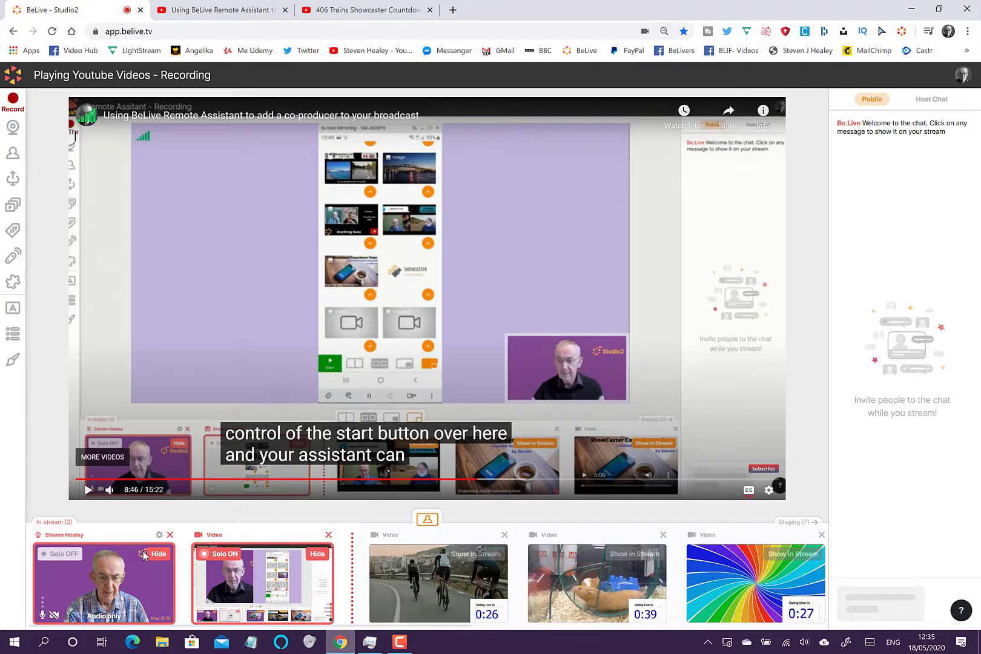
left_click(203, 561)
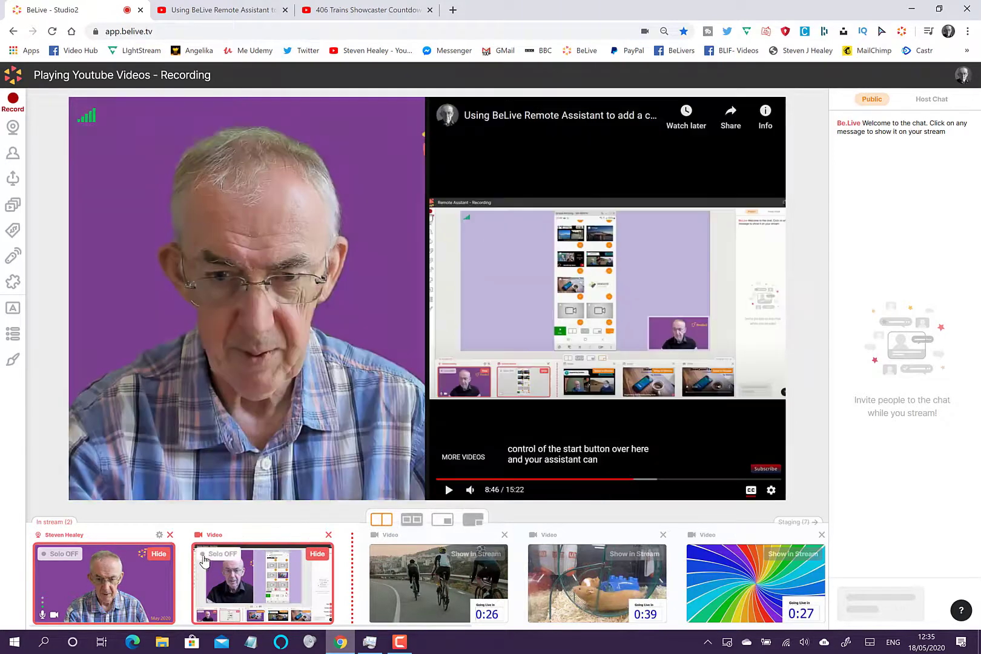
left_click(402, 521)
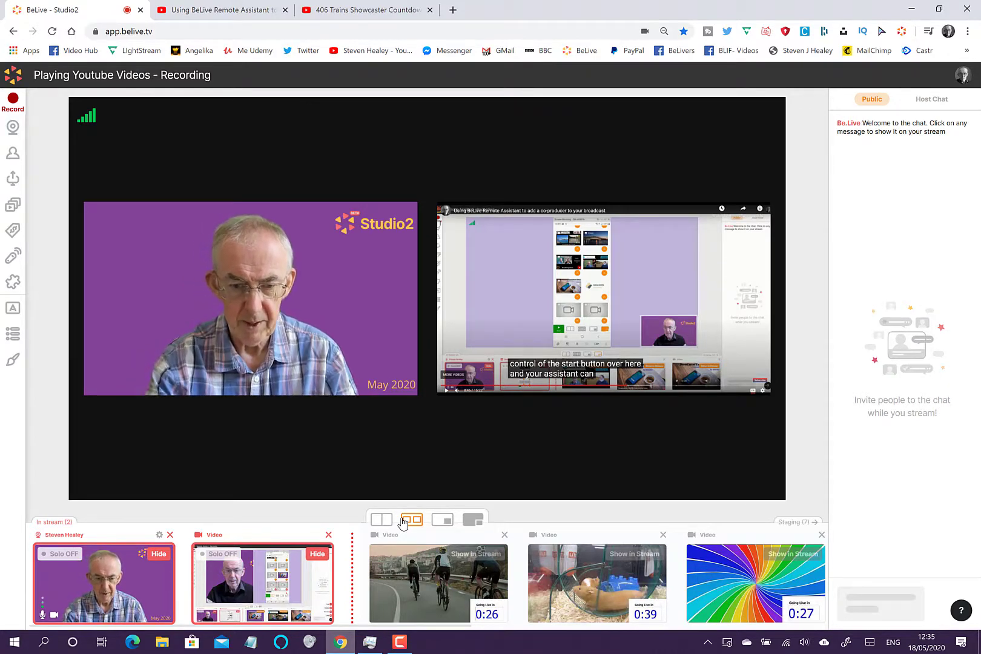
- Hide the Remote Assistant video from the stream and remove it from staging
left_click(326, 553)
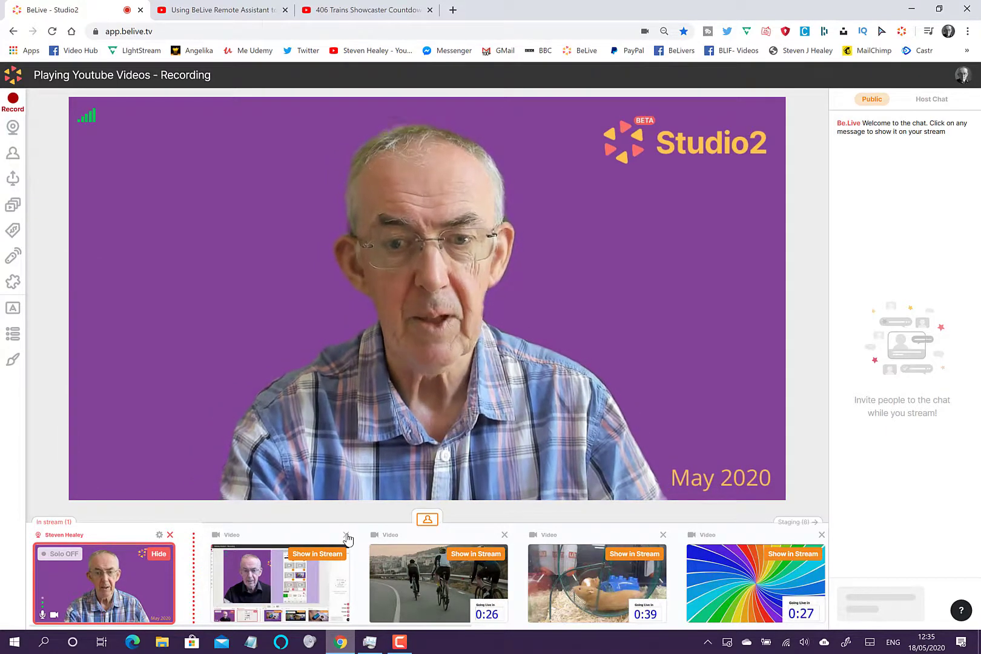
left_click(347, 535)
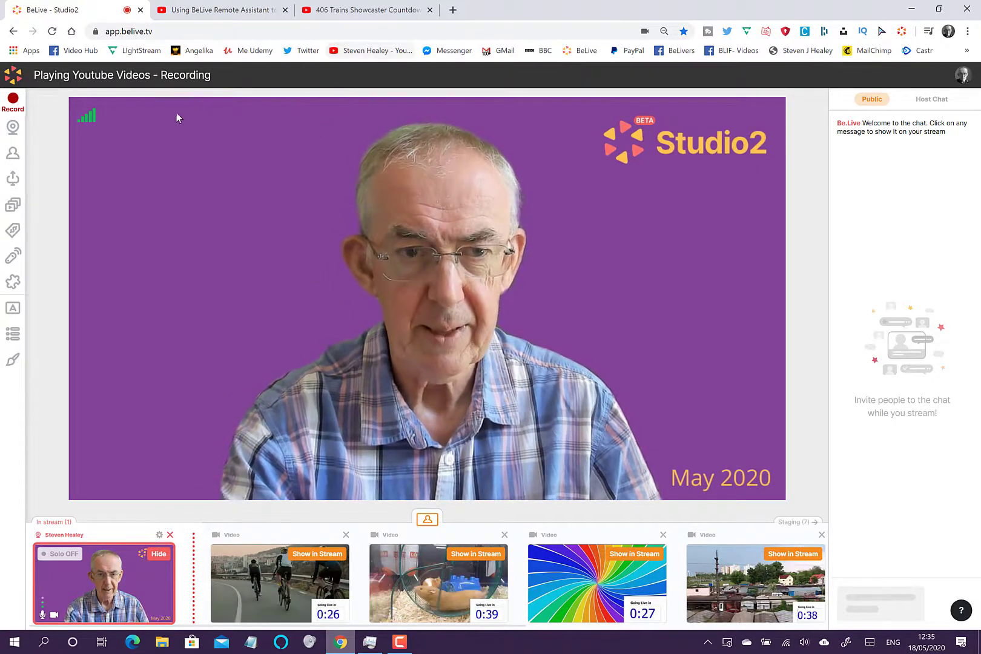
- Open the studio's add-media options, copy the YouTube link of the 406 Trains Showcaster countdown video and return to the studio
left_click(12, 206)
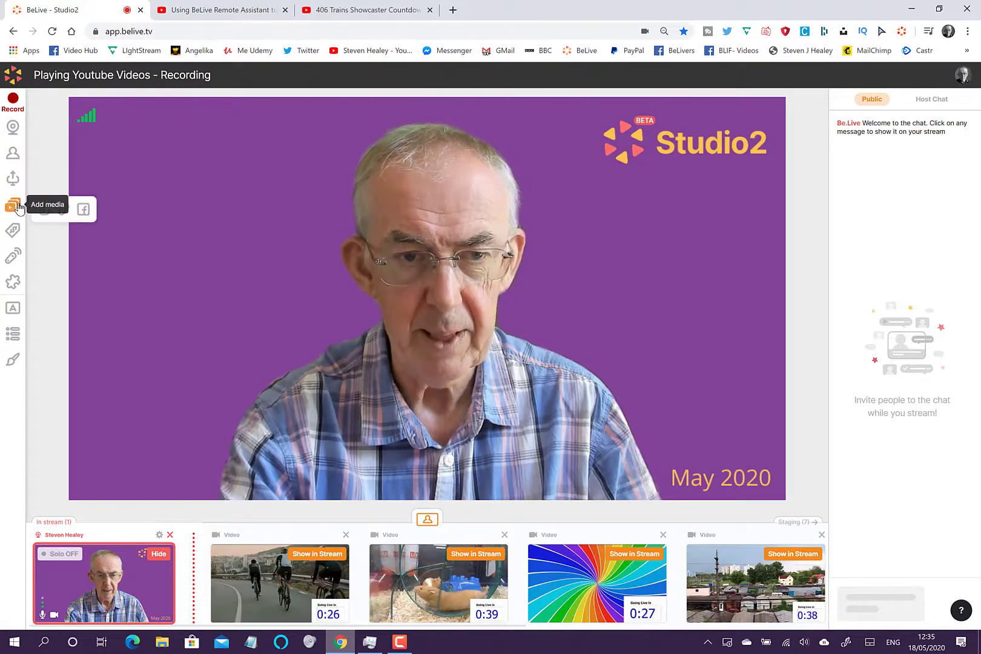
left_click(337, 17)
left_click(257, 33)
key("ctrl+c")
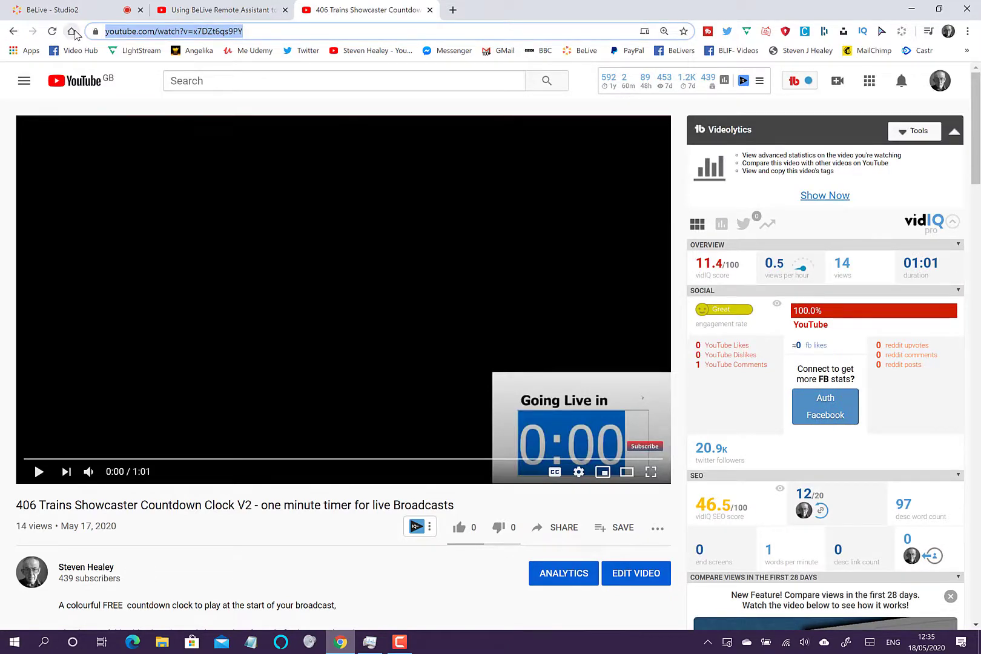
left_click(81, 13)
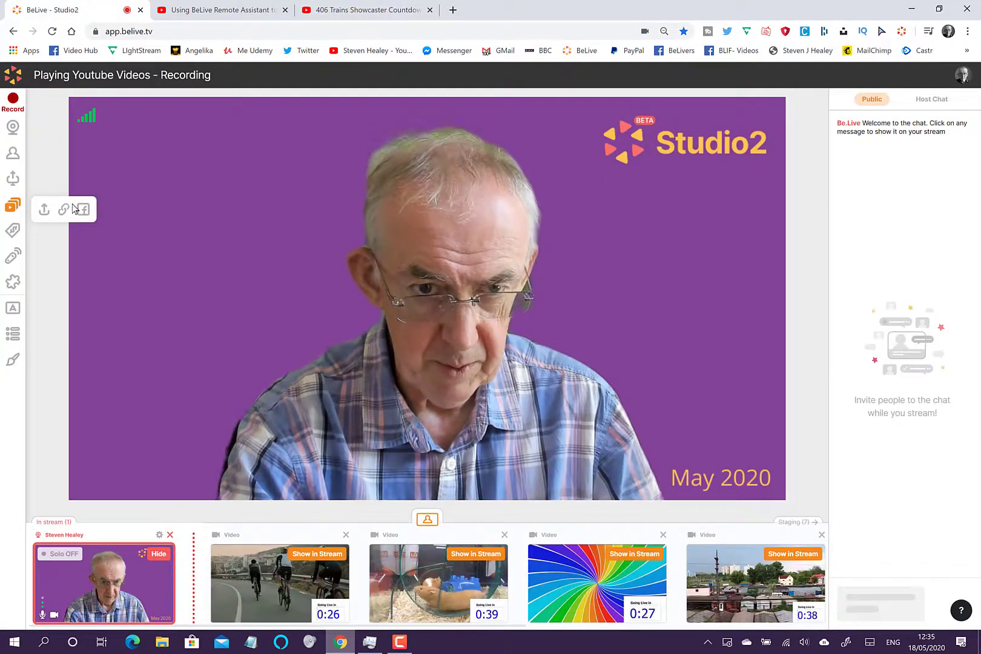
- Add the copied link youtube.com/watch?v=x7DZt6qs9PY as media and push it to staging
left_click(63, 212)
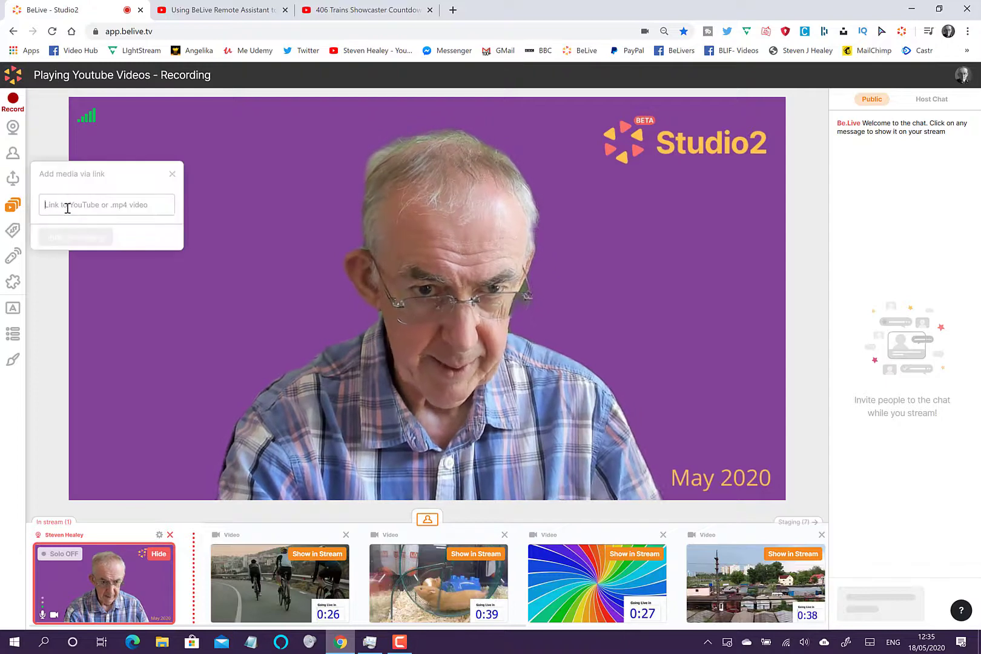
left_click(67, 208)
key("ctrl+v")
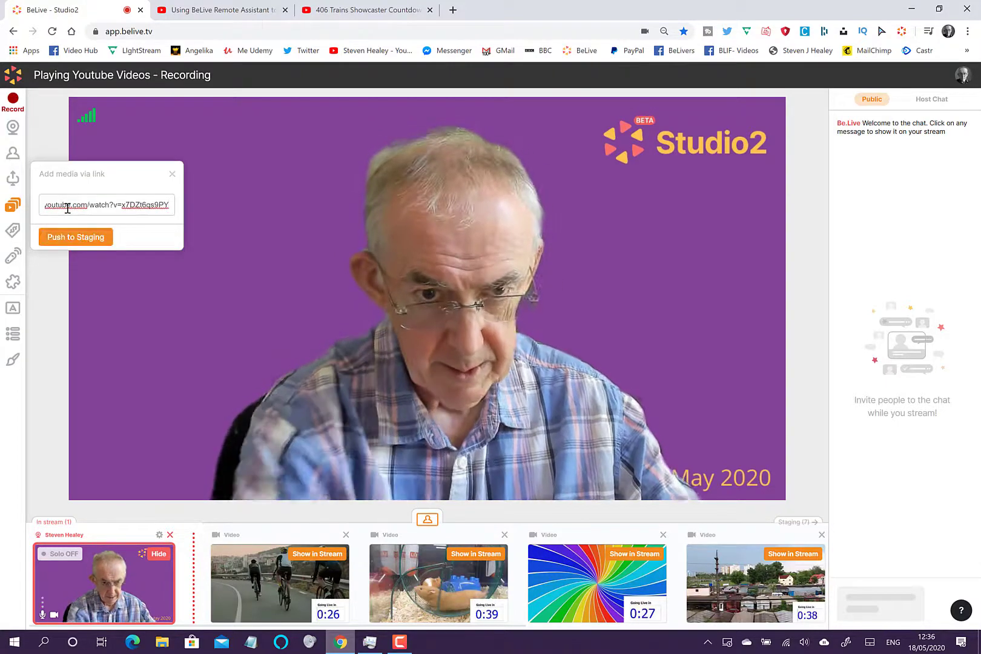
left_click(75, 237)
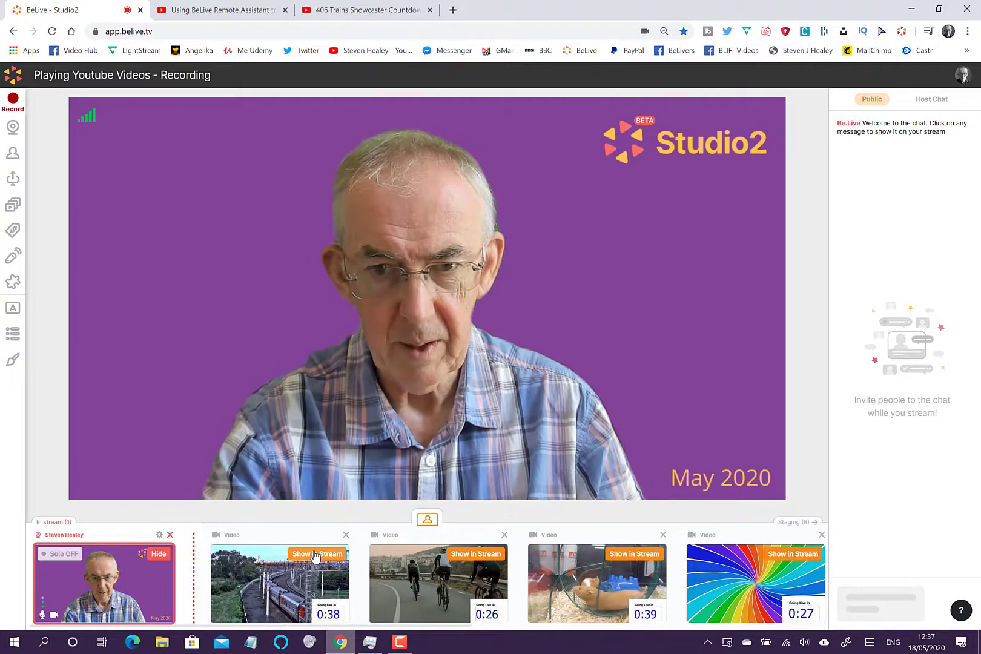
- Show the trains countdown video in the stream, apply the spaced side-by-side layout and set the video to solo
left_click(315, 554)
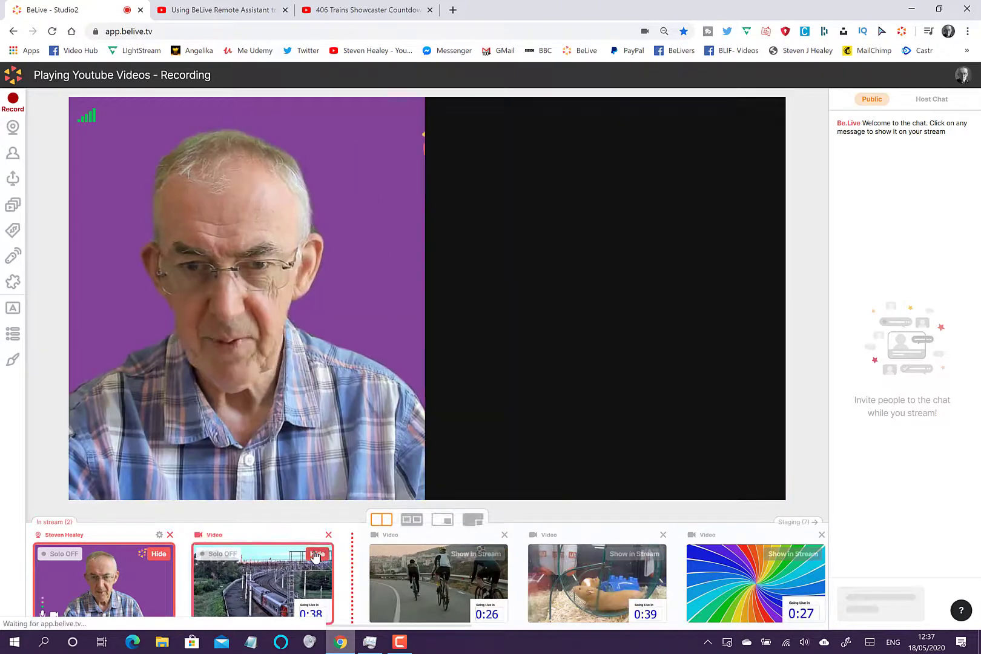
left_click(412, 519)
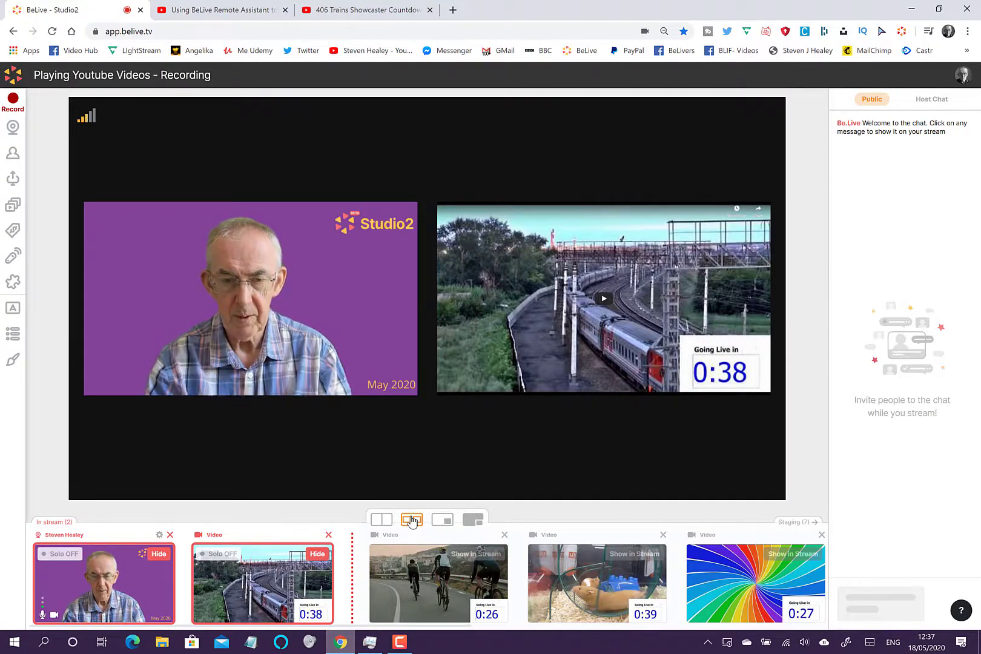
left_click(224, 553)
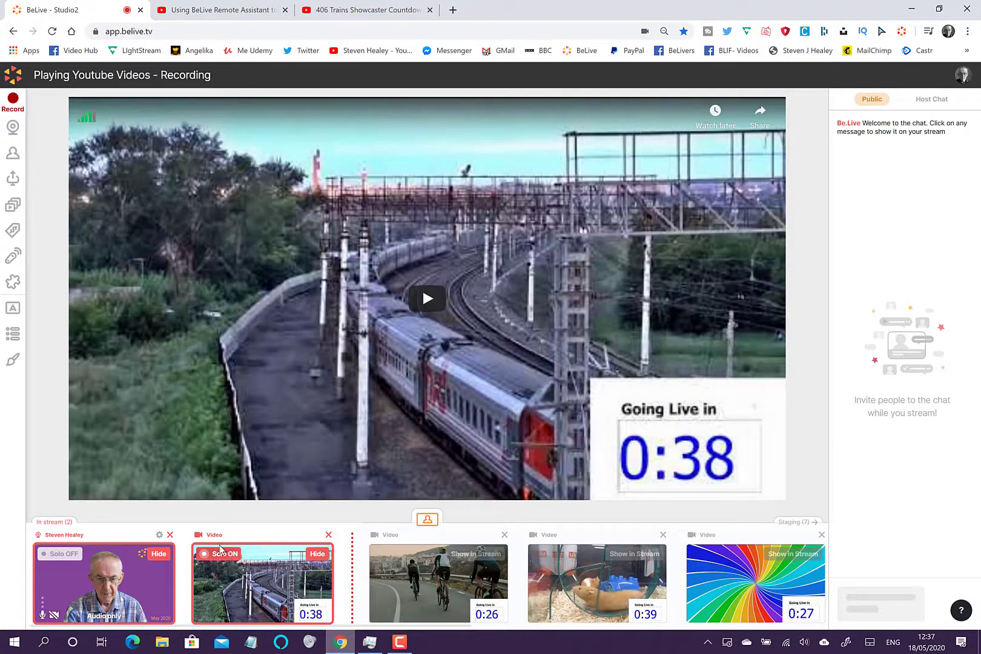
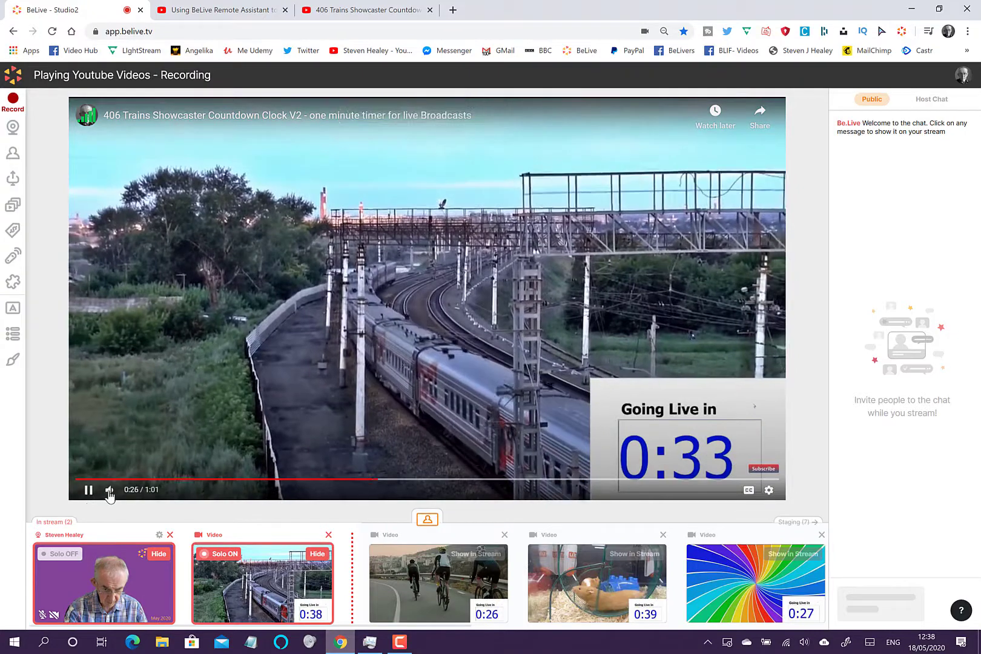
- Raise the playback volume of the trains countdown video
mouse_move(110, 490)
left_click_drag(129, 493, 139, 495)
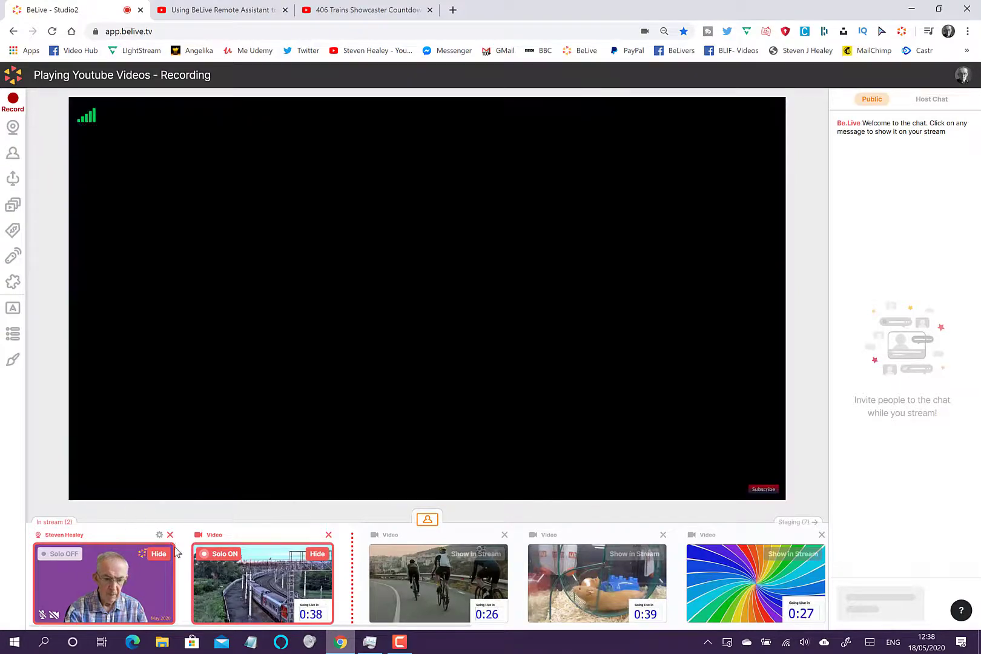
- Turn solo off for the countdown video and set the presenter's camera to solo
left_click(209, 554)
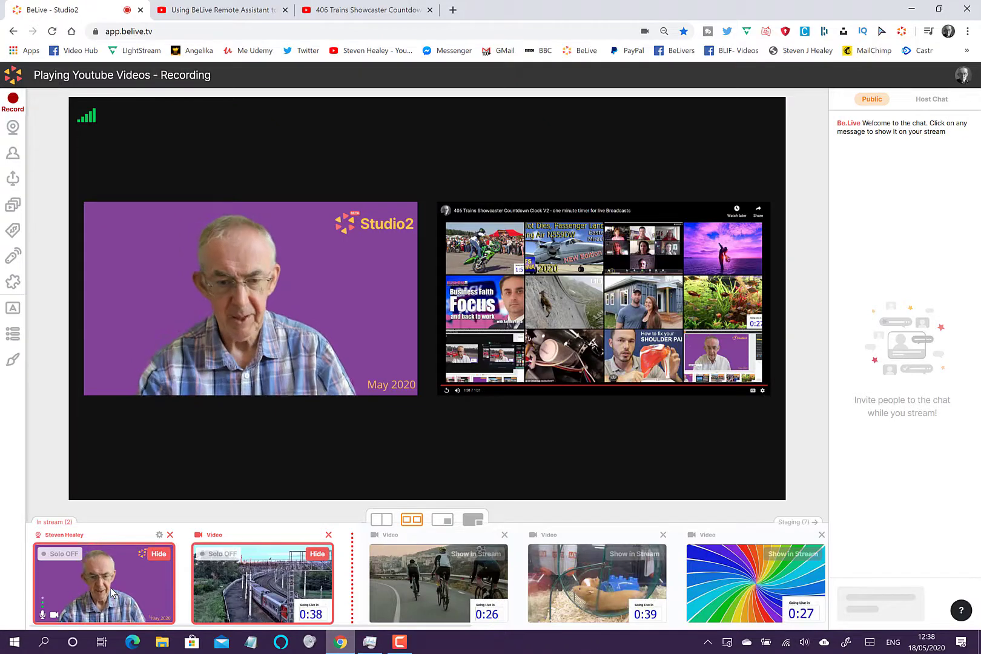
left_click(55, 559)
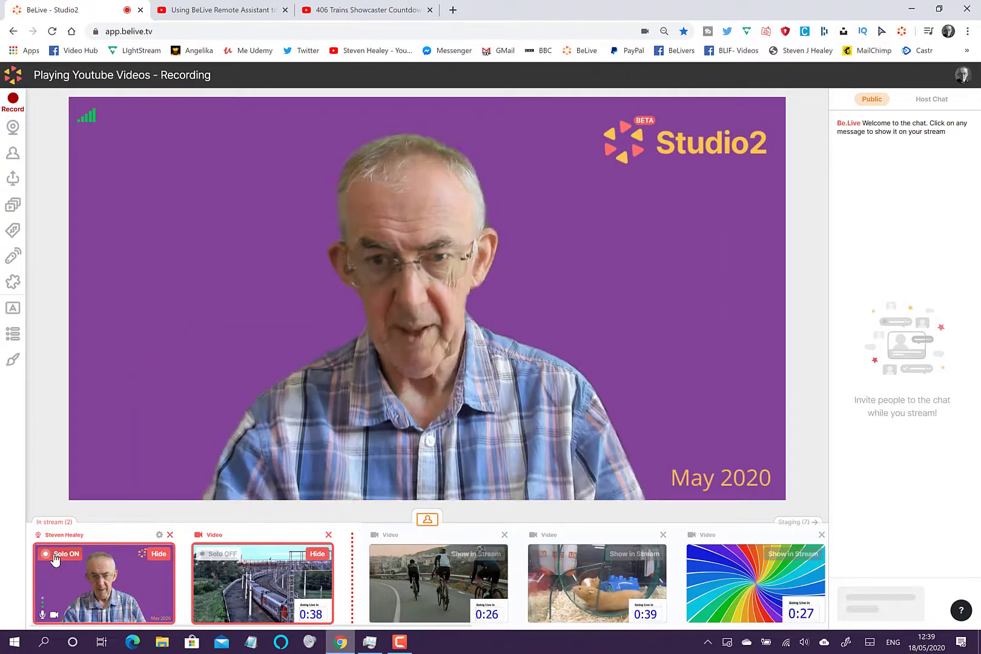